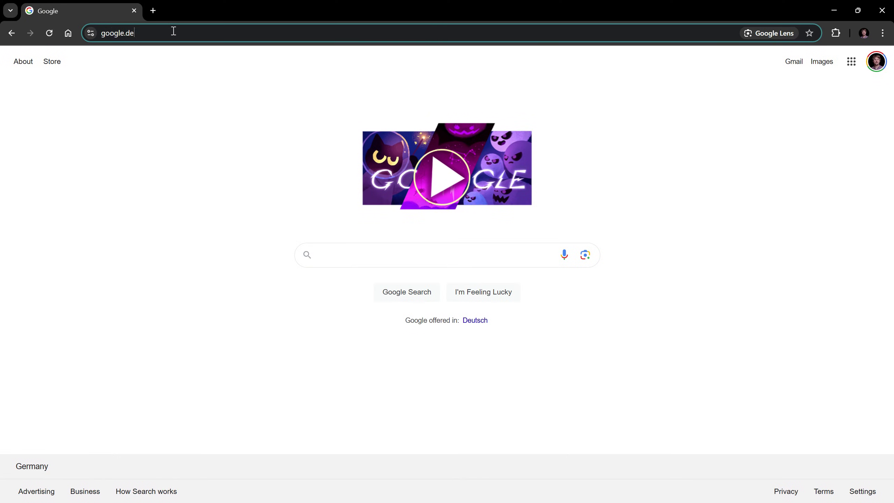
# Go to the SuperSplat editor at playcanvas.com/supersplat/editor by typing 'superspla' into Chrome's address bar.
pyautogui.click(173, 32)
pyautogui.write('supersplat')
pyautogui.press('Return')
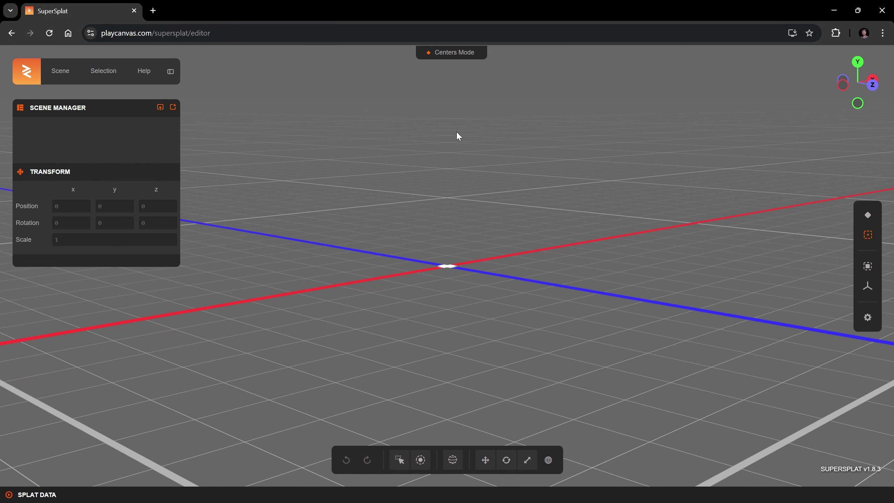
# Load splat.ply from the bike1 folder through Scene > Open.
pyautogui.click(53, 72)
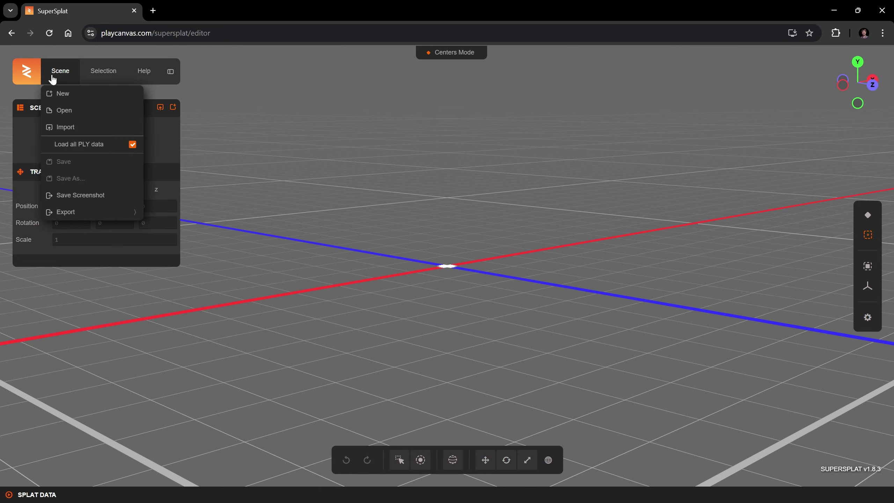
pyautogui.click(64, 114)
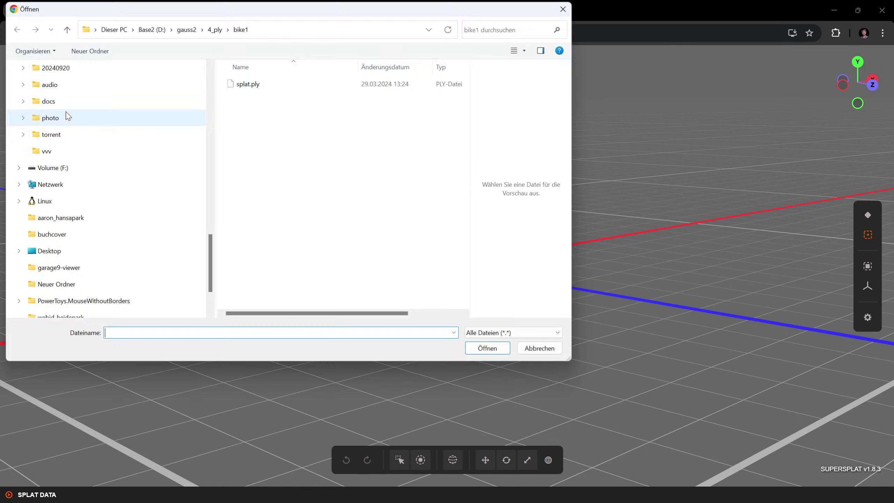
pyautogui.click(248, 85)
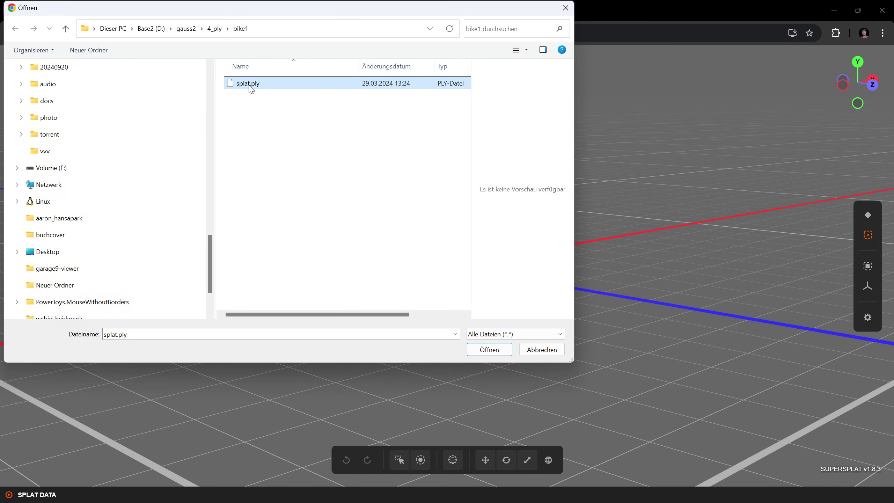
pyautogui.click(485, 348)
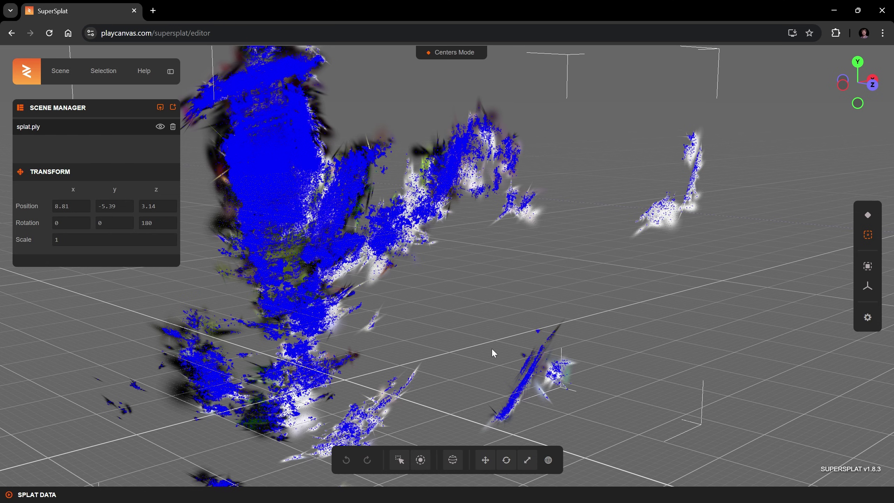
# Orbit, pan and zoom around the loaded splat, then use Frame Selection to fit it all in view.
pyautogui.moveTo(451, 296); pyautogui.dragTo(401, 316)
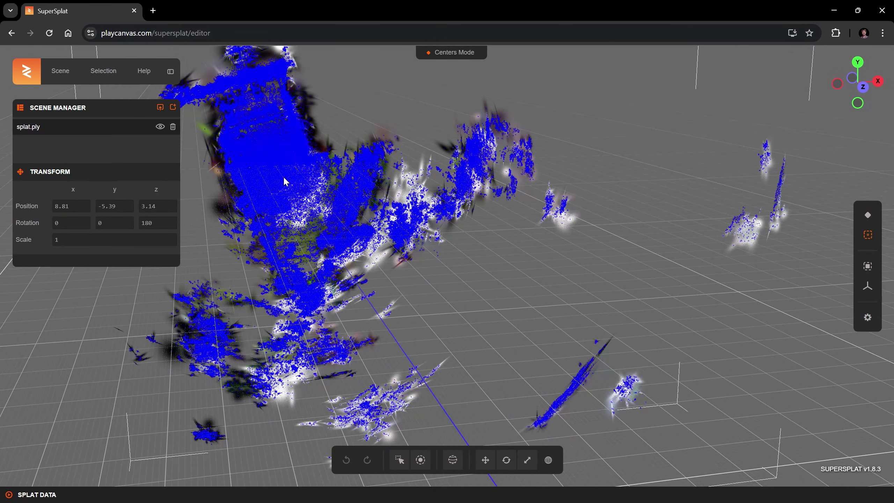
pyautogui.moveTo(283, 176); pyautogui.dragTo(411, 250, button='right')
pyautogui.scroll(10, 411, 250)
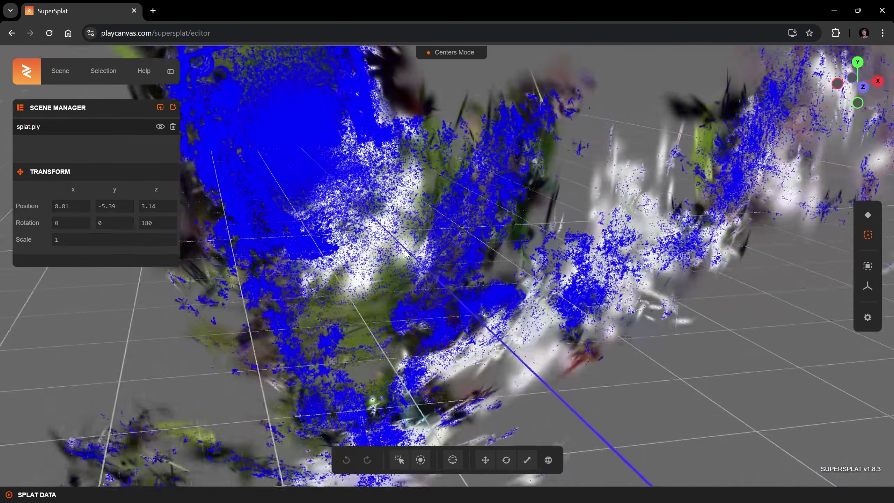
pyautogui.scroll(6, 465, 292)
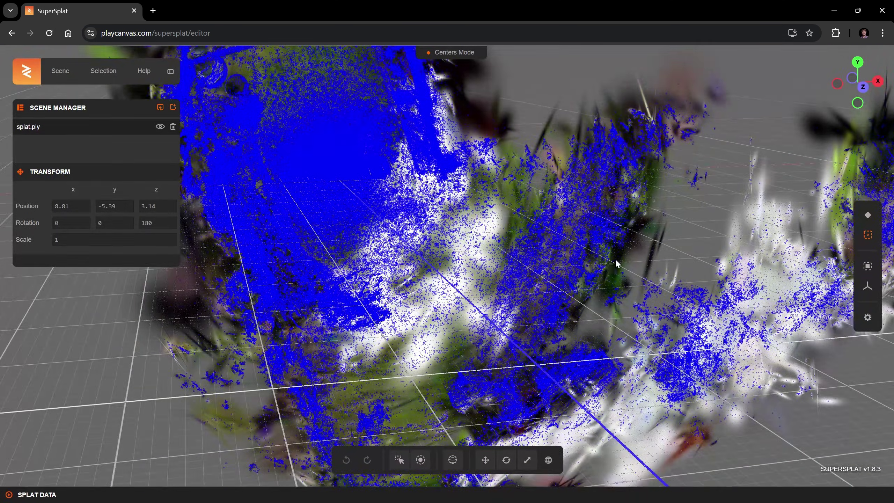
pyautogui.click(868, 267)
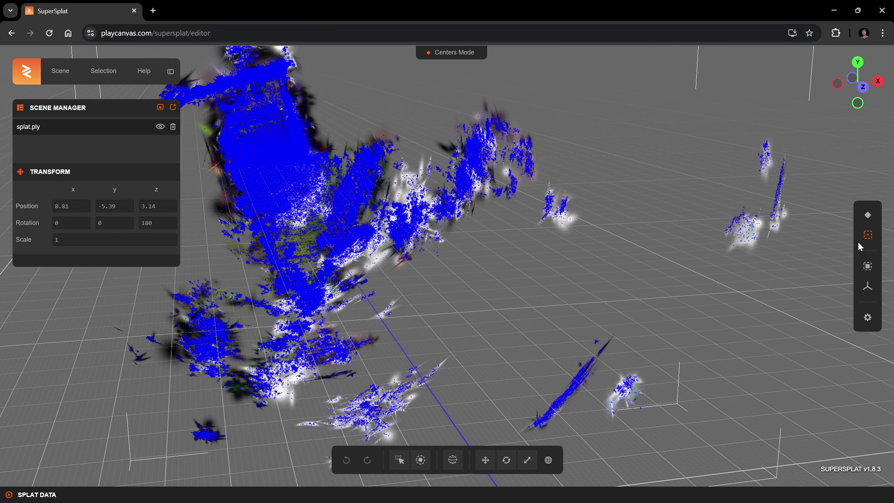
# Turn on Show/Hide Splats so the model renders in full colour instead of blue centre points.
pyautogui.click(868, 235)
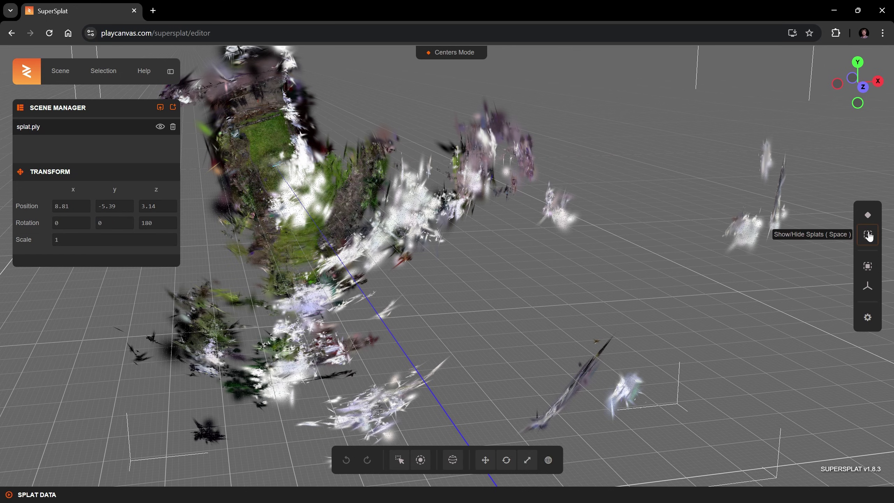
# Rectangle-select the square grass patch, invert the selection, and delete every splat outside it.
pyautogui.click(397, 462)
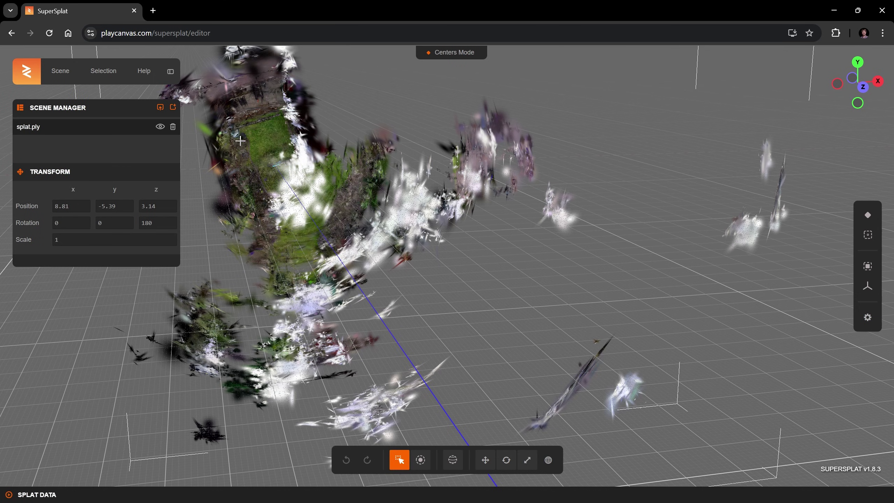
pyautogui.moveTo(245, 139); pyautogui.dragTo(312, 199)
pyautogui.click(103, 71)
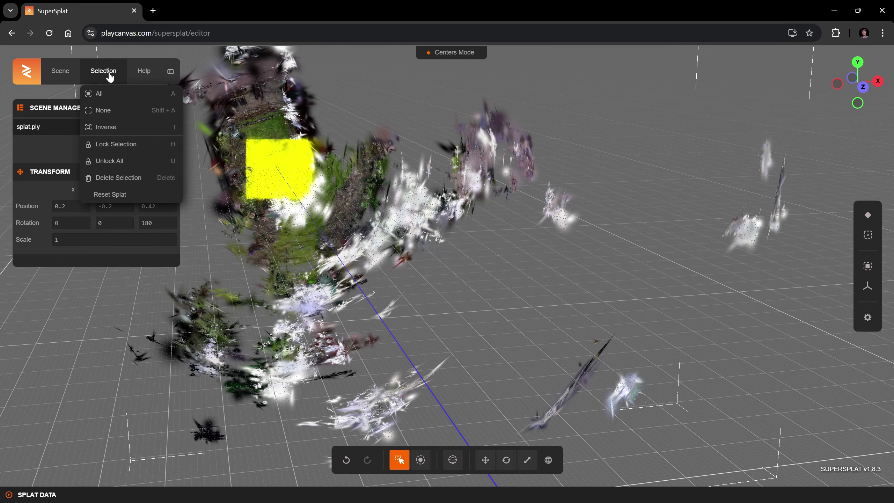
pyautogui.click(105, 127)
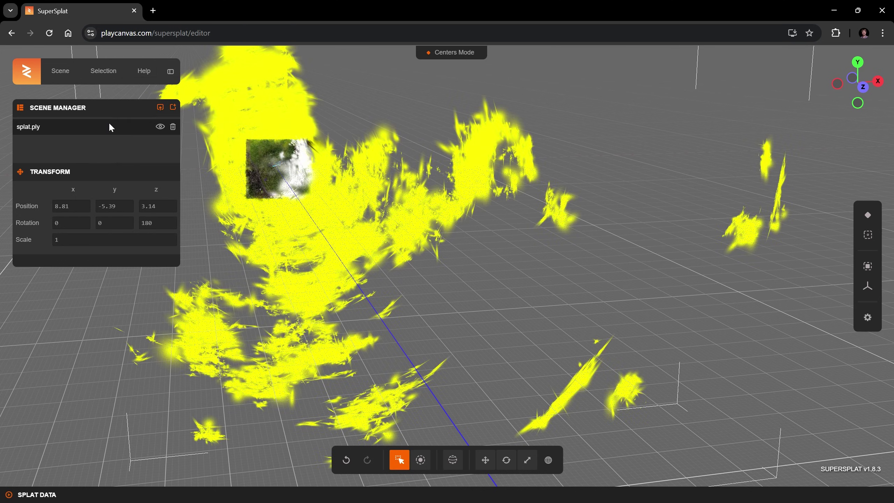
pyautogui.click(105, 72)
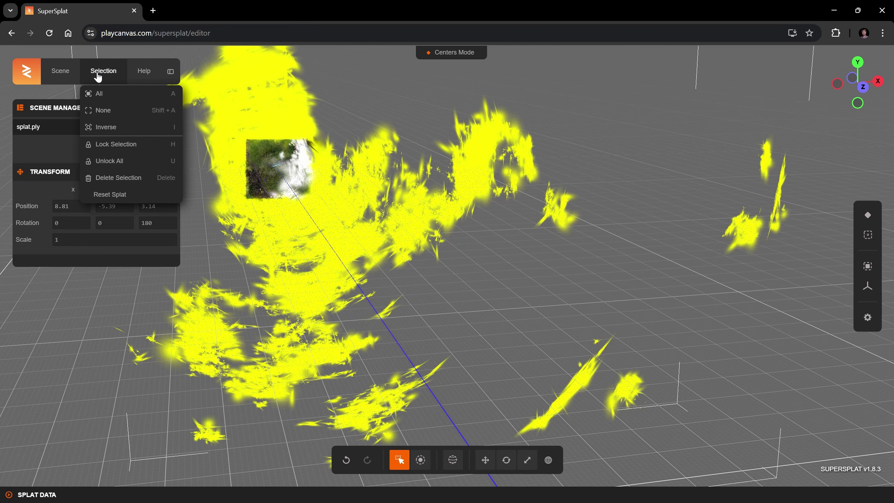
pyautogui.click(119, 178)
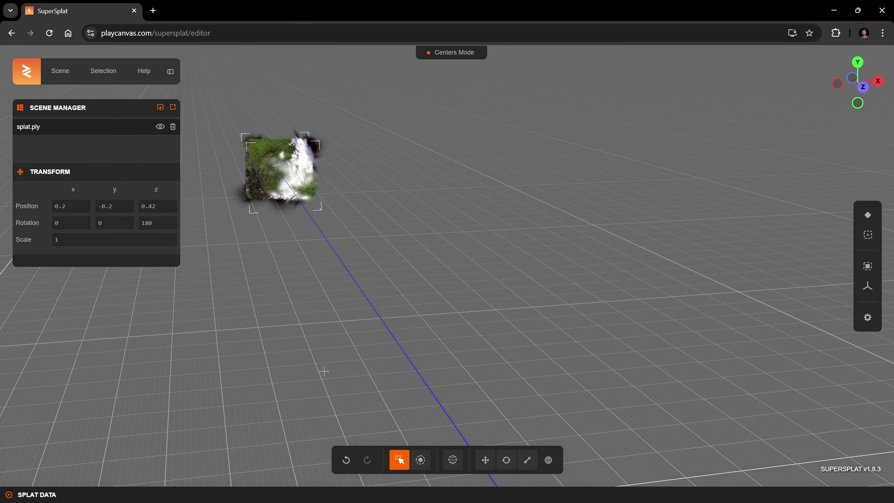
pyautogui.click(402, 463)
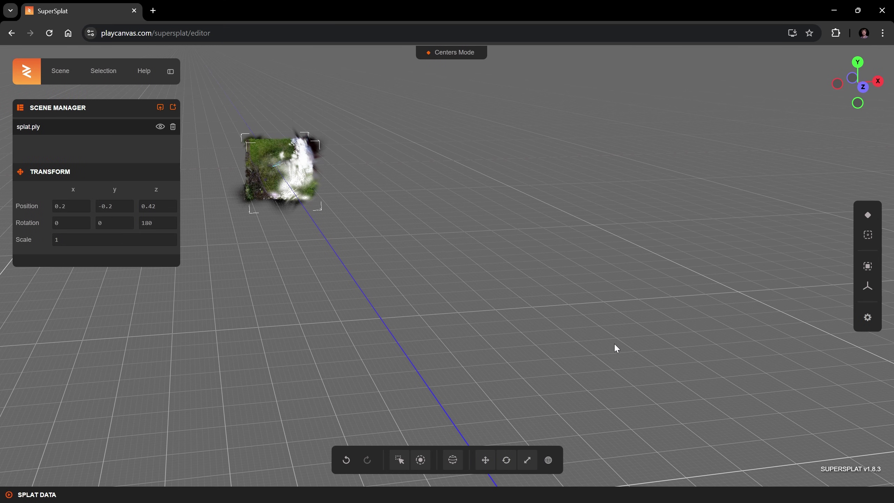
# Frame the remaining splat and tilt it upright around the X axis with the Rotate tool.
pyautogui.click(867, 268)
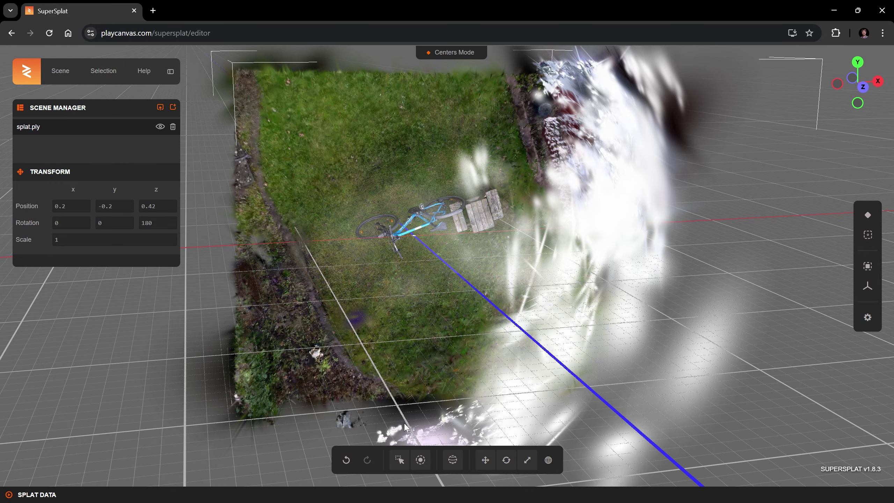
pyautogui.click(506, 459)
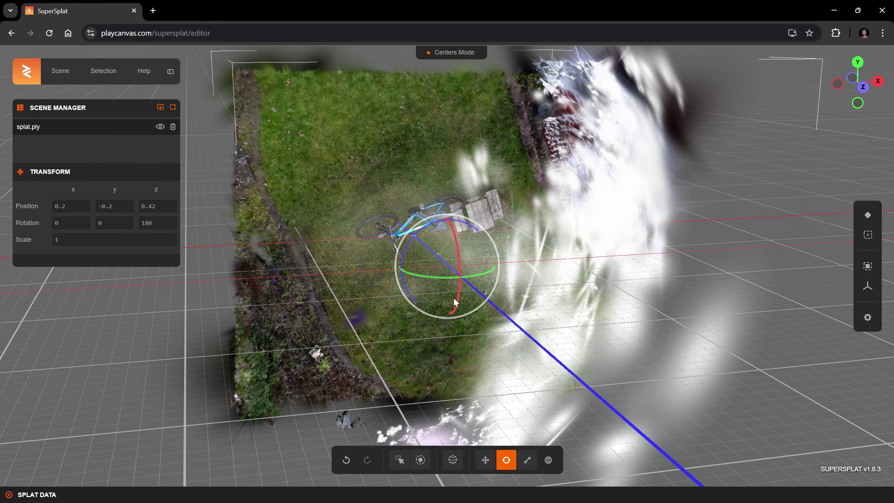
pyautogui.moveTo(457, 303); pyautogui.dragTo(452, 256)
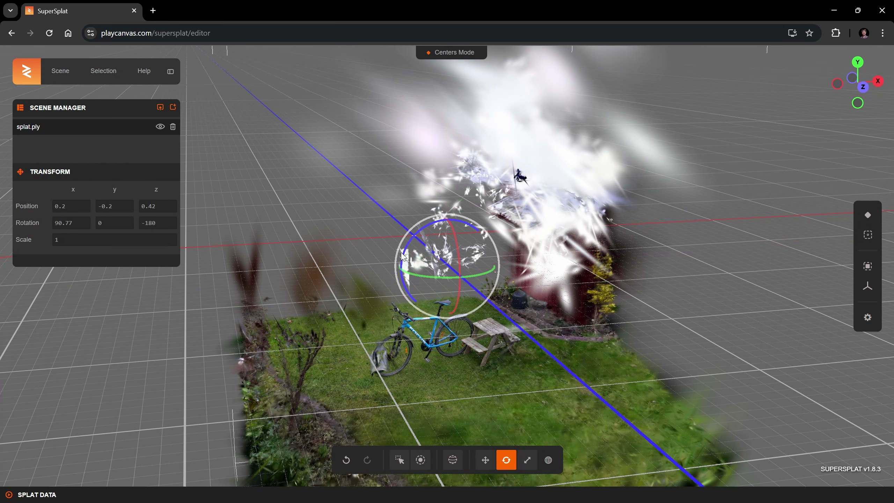
pyautogui.moveTo(403, 256); pyautogui.dragTo(404, 249)
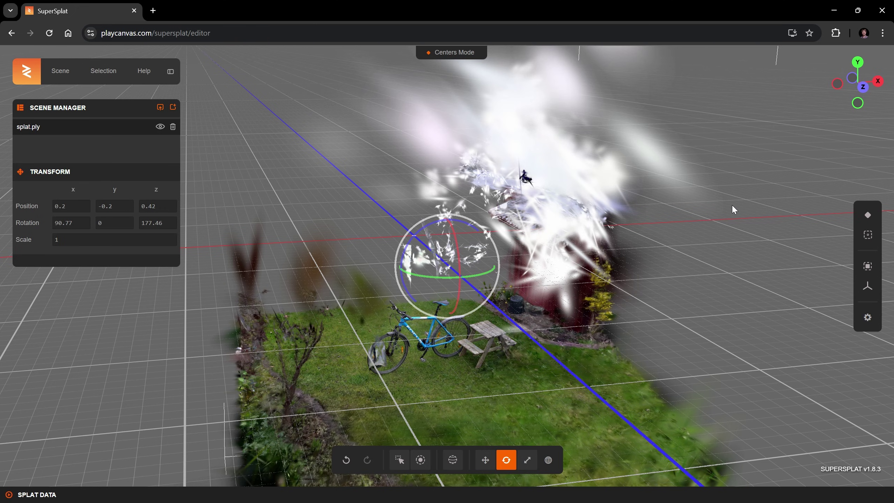
# Fine-tune the tilt from the Z and X axis views to rotation 100.79, 0.53, 177.01.
pyautogui.click(862, 87)
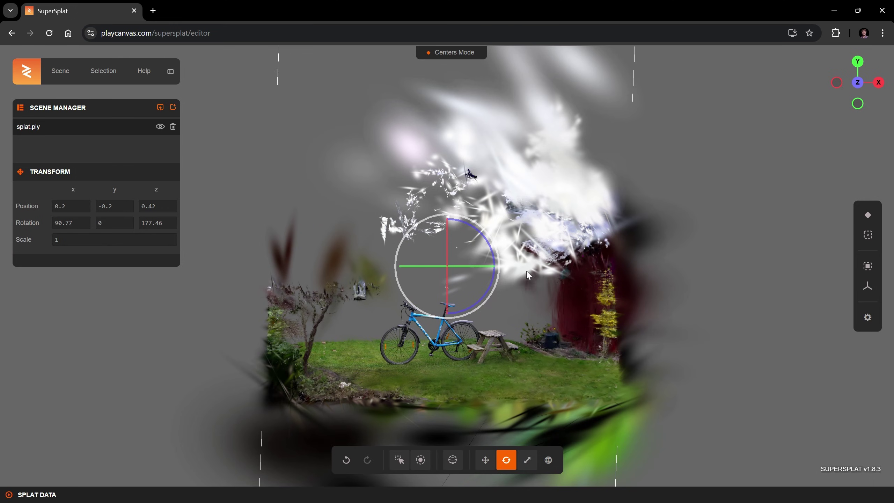
pyautogui.moveTo(485, 296); pyautogui.dragTo(485, 296)
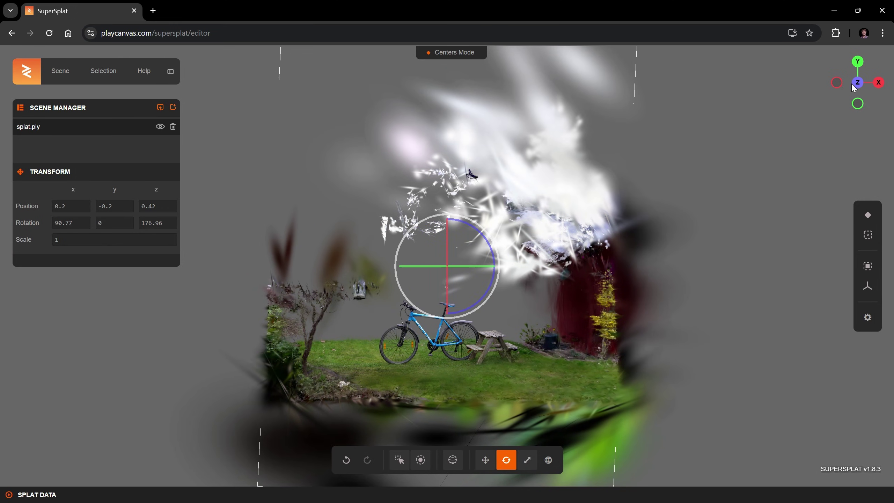
pyautogui.click(880, 83)
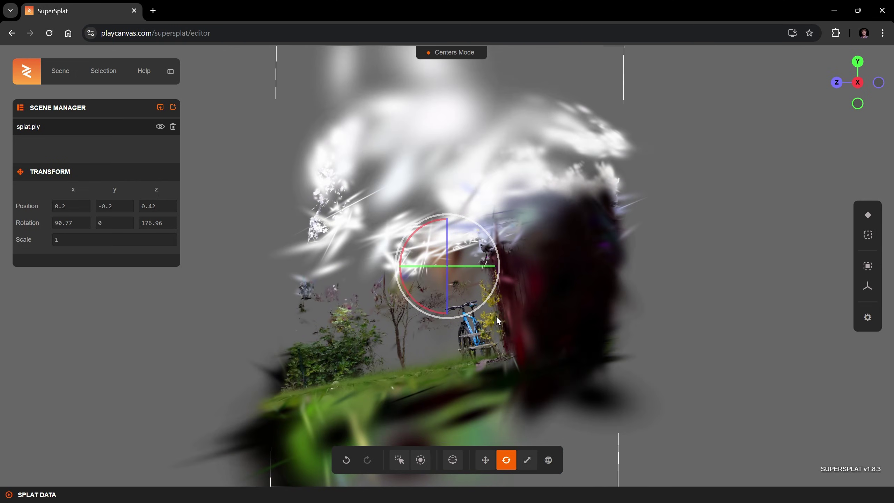
pyautogui.moveTo(421, 305); pyautogui.dragTo(410, 296)
pyautogui.click(836, 83)
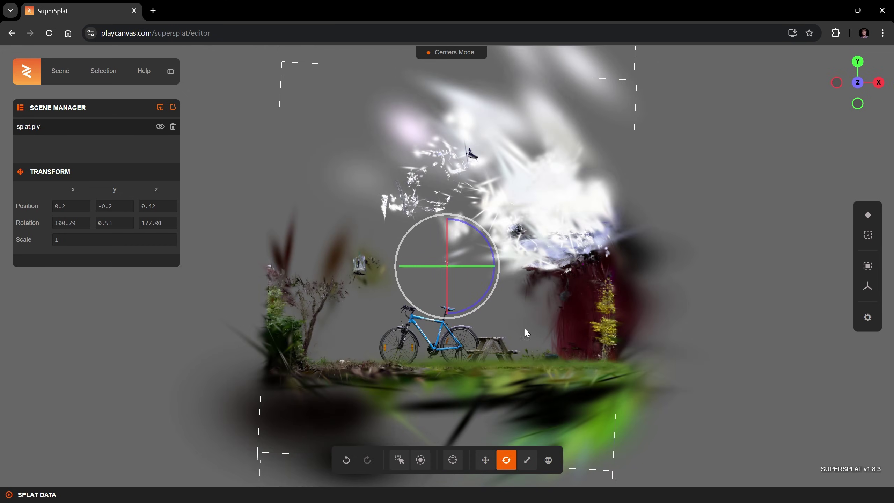
# Raise the splat along Y so the grass rests on the grid, at position 0.09, 1.05, 0.21.
pyautogui.click(508, 468)
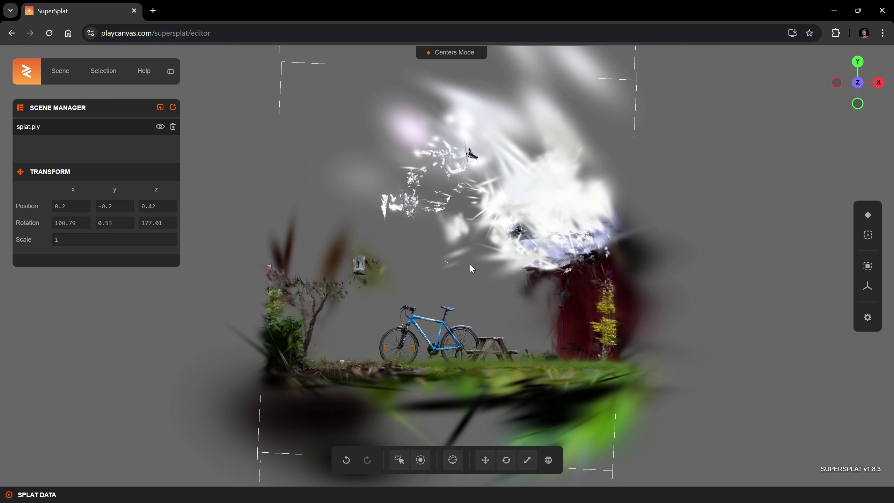
pyautogui.moveTo(468, 261); pyautogui.dragTo(559, 296)
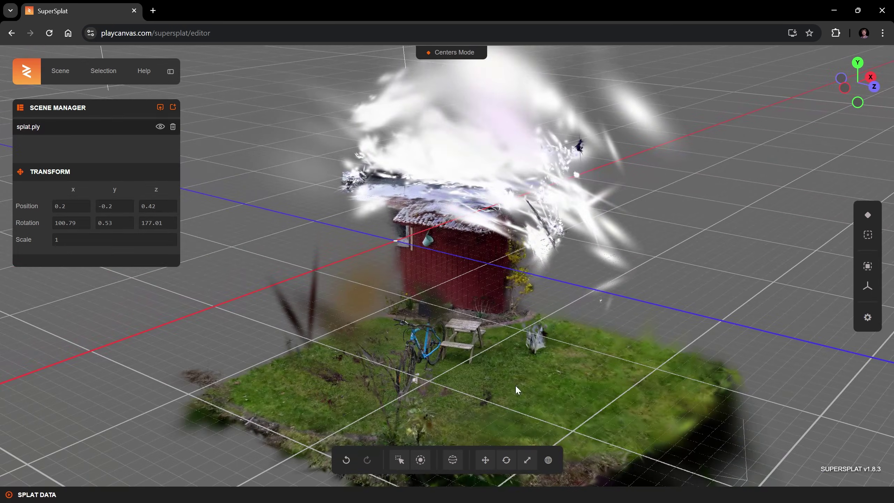
pyautogui.click(485, 459)
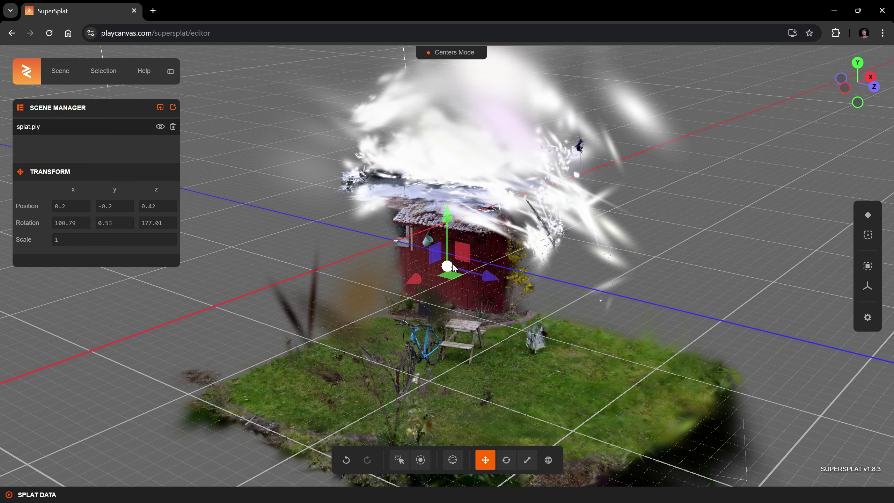
pyautogui.moveTo(463, 256); pyautogui.dragTo(472, 239)
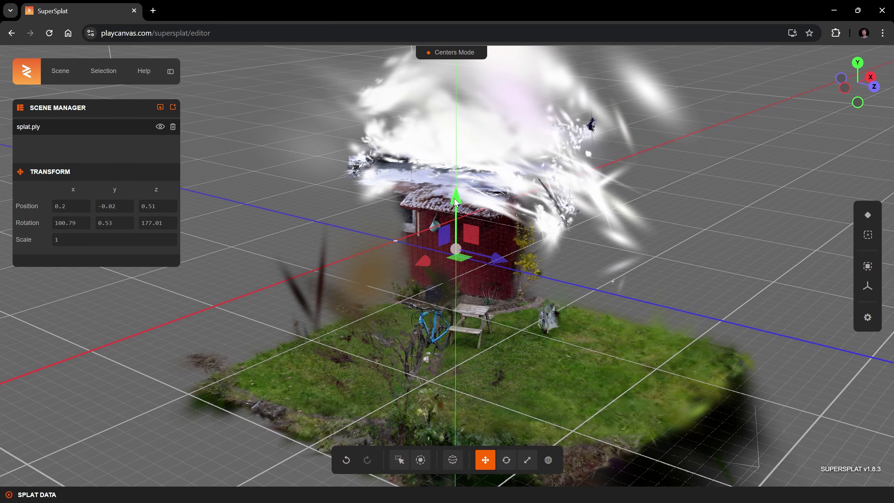
pyautogui.moveTo(455, 202); pyautogui.dragTo(461, 138)
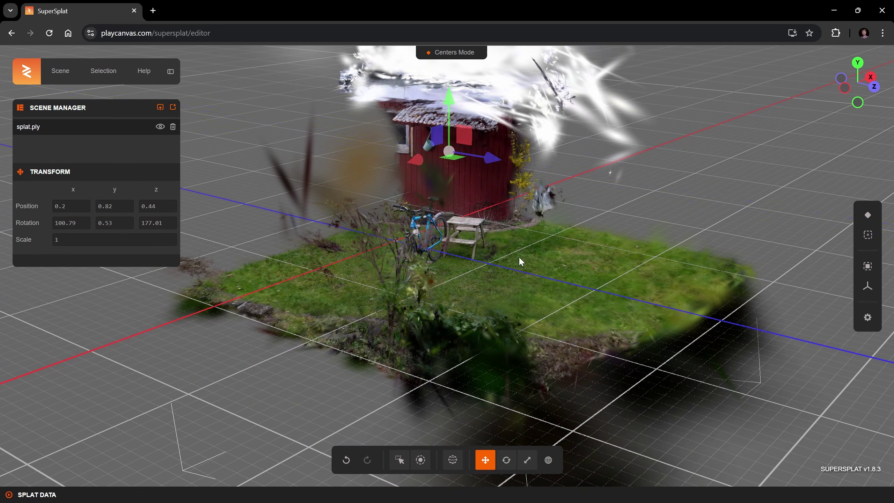
pyautogui.click(484, 460)
pyautogui.moveTo(552, 294); pyautogui.dragTo(514, 347)
pyautogui.click(481, 465)
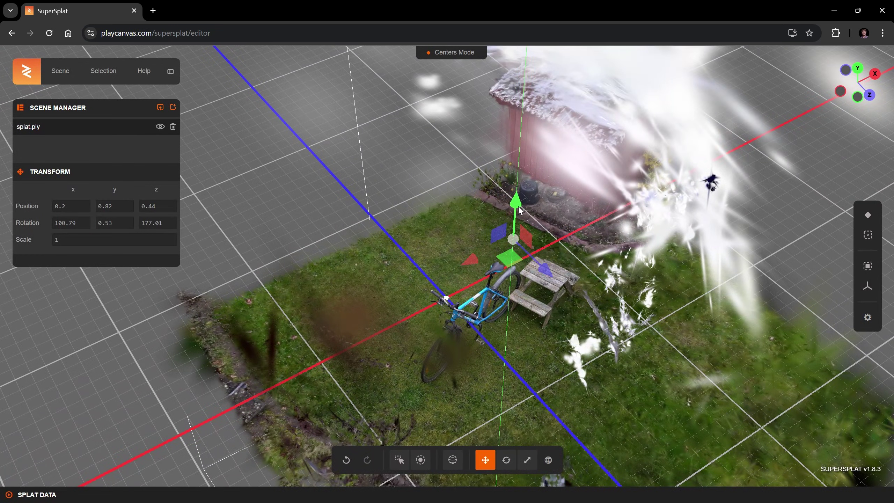
pyautogui.moveTo(516, 203); pyautogui.dragTo(512, 175)
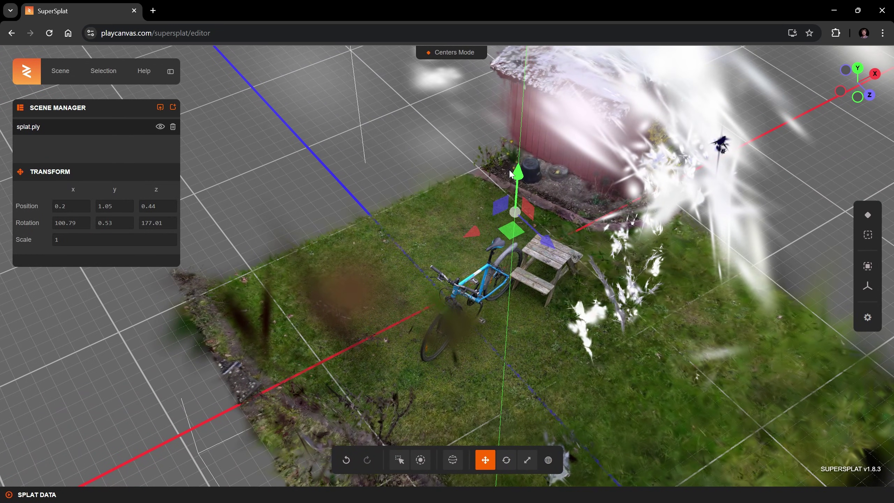
# From the top view, spin the lawn to square it with the grid, reaching rotation 99.84, 15.77, 176.38.
pyautogui.click(510, 464)
pyautogui.moveTo(489, 209); pyautogui.dragTo(488, 203)
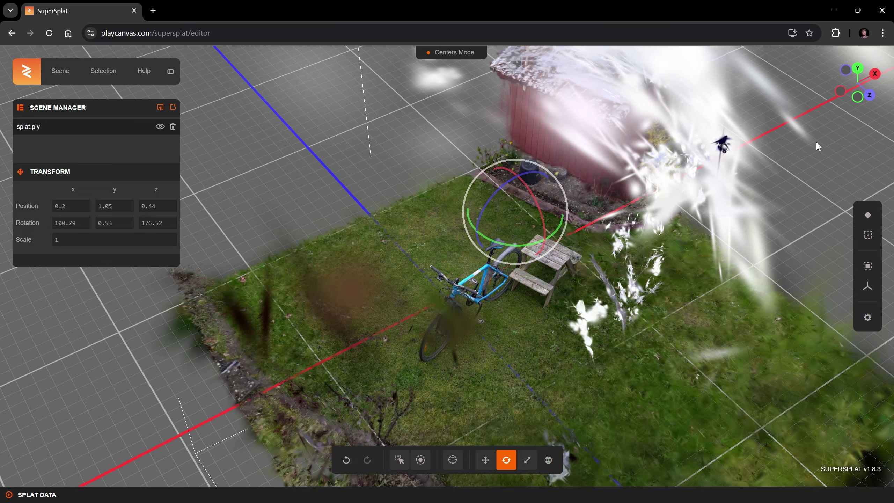
pyautogui.click(858, 69)
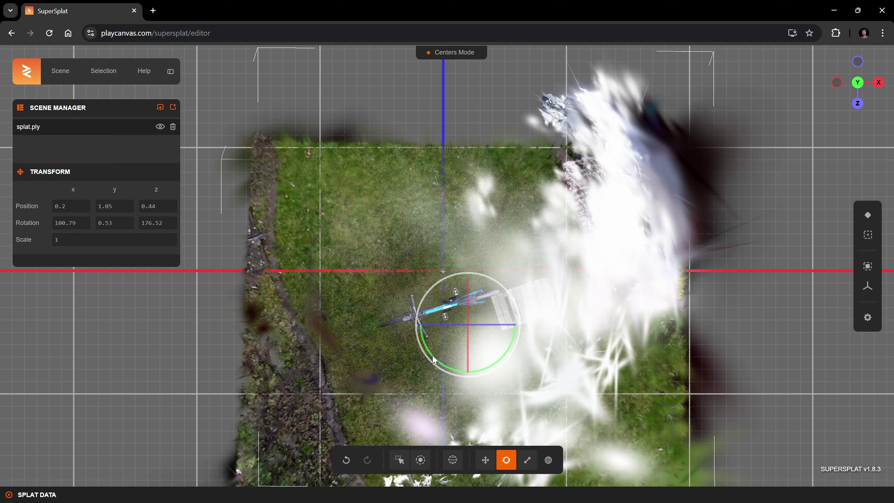
pyautogui.moveTo(421, 343); pyautogui.dragTo(428, 366)
pyautogui.click(485, 459)
# Slide the splat across the ground to centre it on the grid.
pyautogui.moveTo(487, 345); pyautogui.dragTo(481, 323)
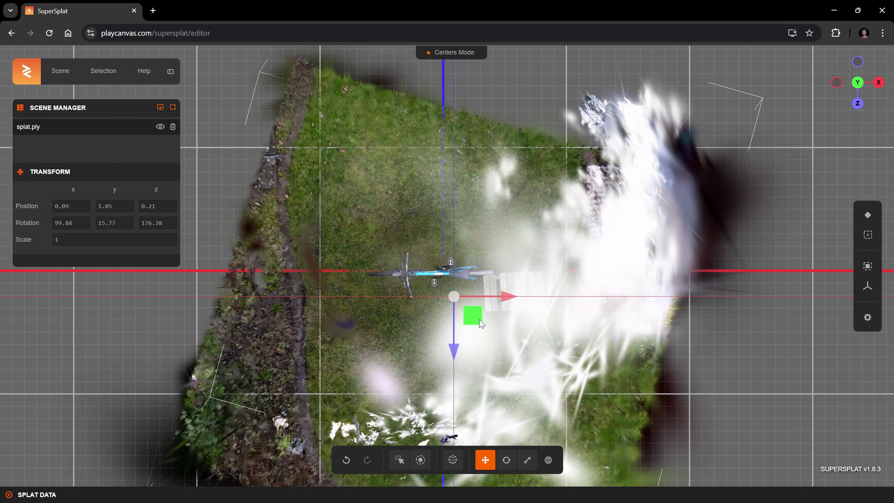
pyautogui.click(484, 459)
pyautogui.moveTo(435, 369); pyautogui.dragTo(698, 272)
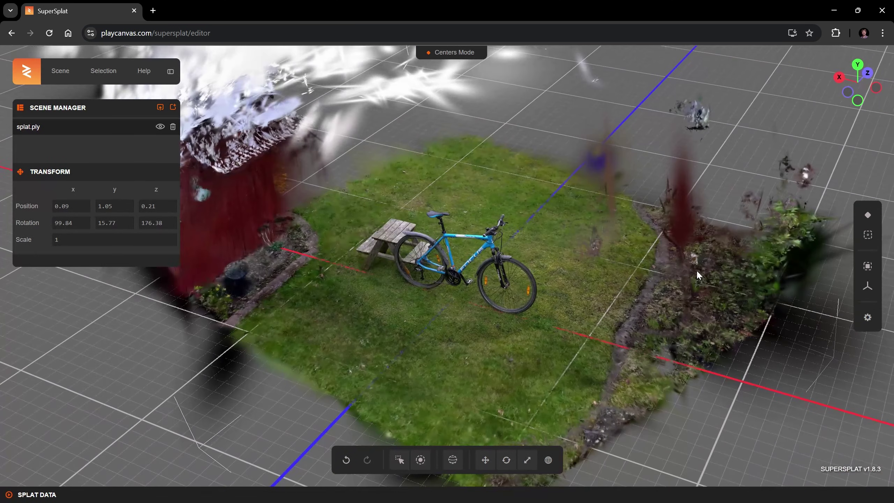
# Sphere-select the bike and table at radius 0.95, invert, and delete everything outside the sphere.
pyautogui.click(453, 460)
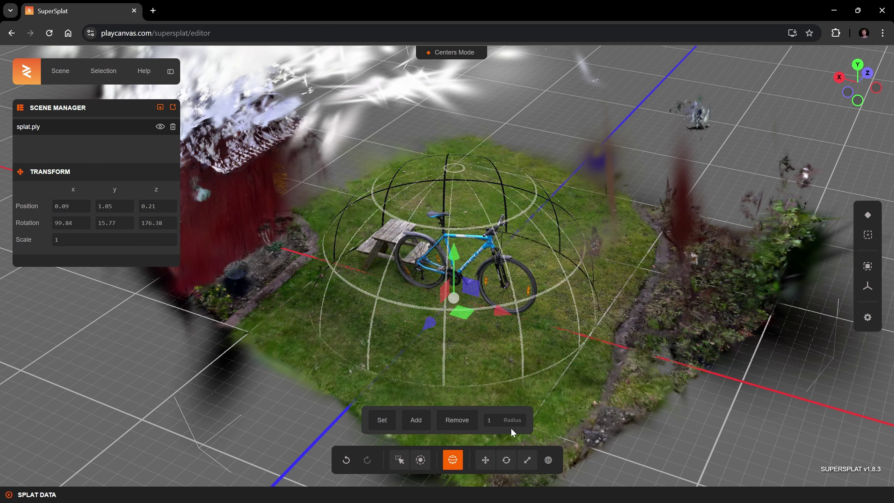
pyautogui.moveTo(519, 421); pyautogui.dragTo(510, 420)
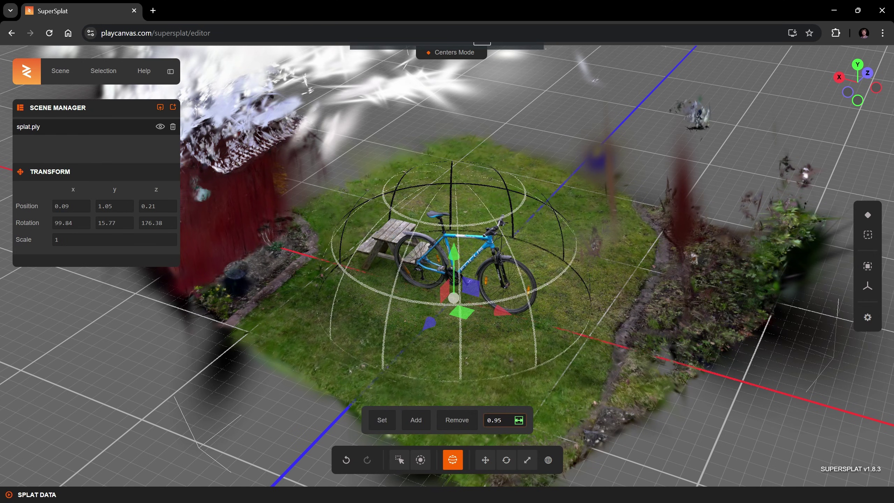
pyautogui.click(382, 421)
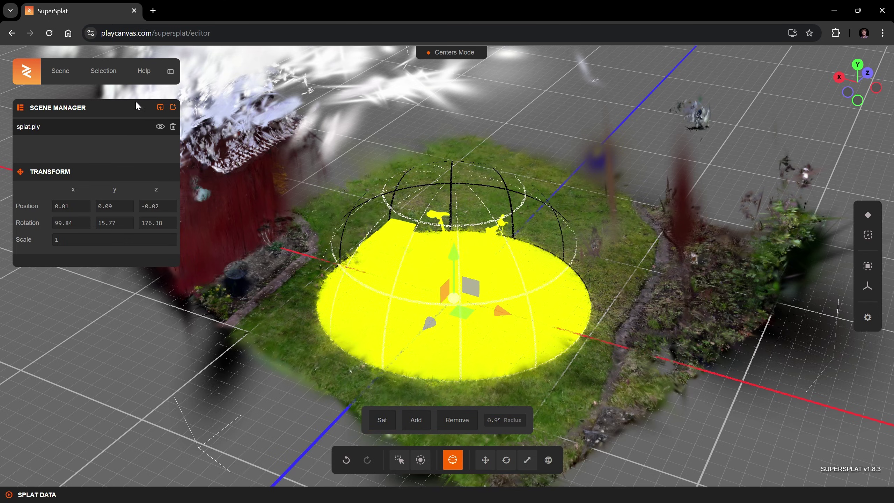
pyautogui.click(105, 72)
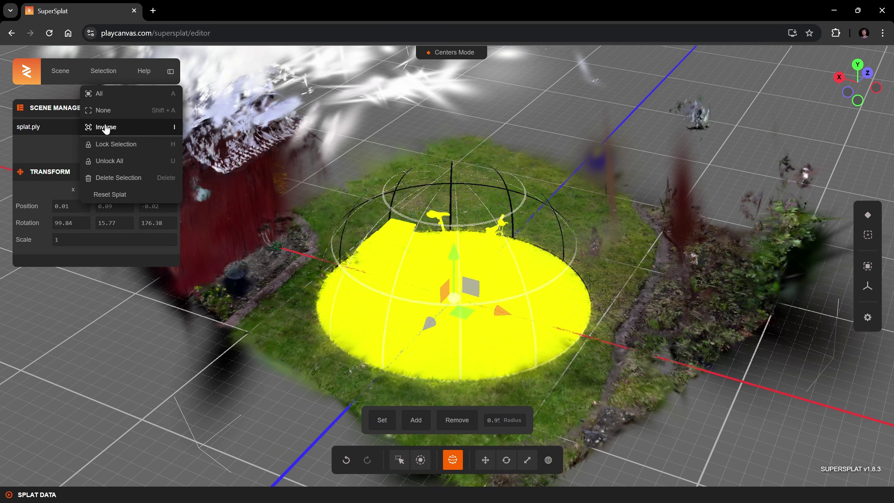
pyautogui.click(105, 127)
pyautogui.click(103, 71)
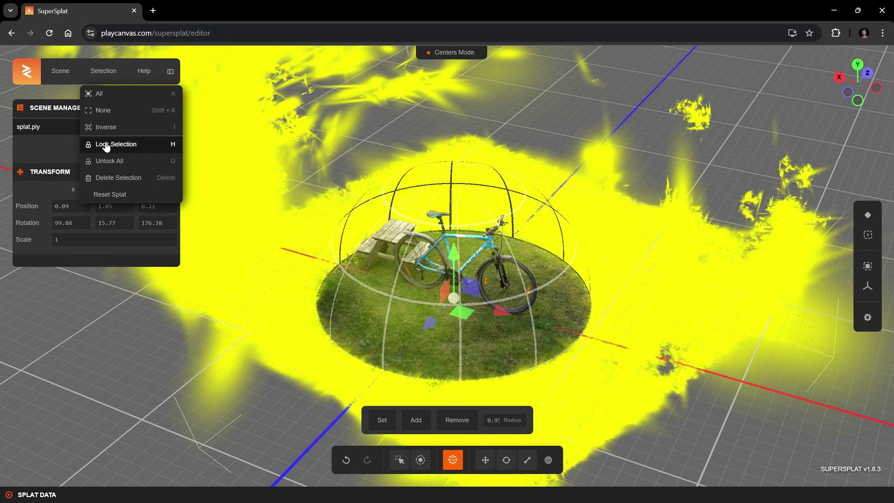
pyautogui.click(105, 178)
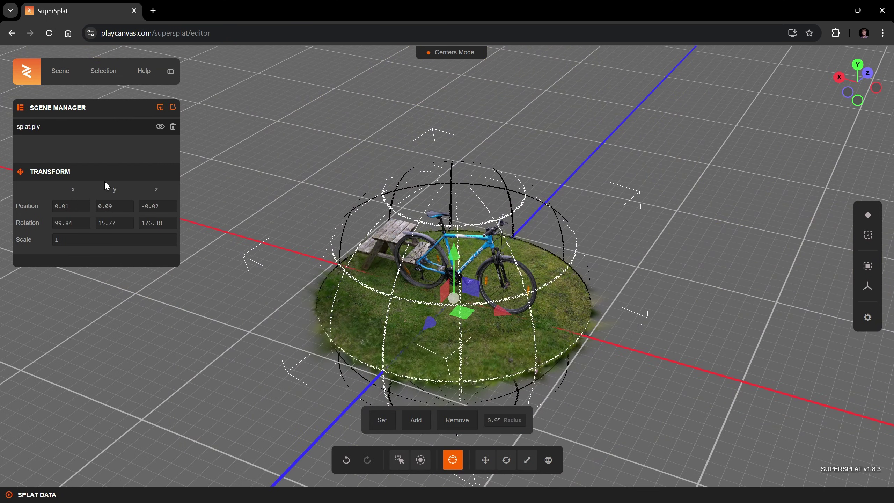
# Frame the round grass patch, then orbit and zoom in close on the bicycle and picnic table.
pyautogui.click(453, 463)
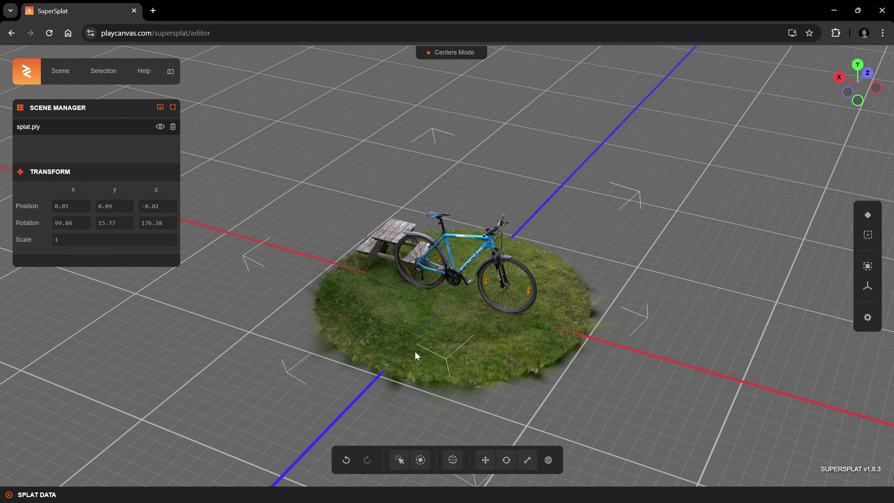
pyautogui.moveTo(414, 350); pyautogui.dragTo(439, 338)
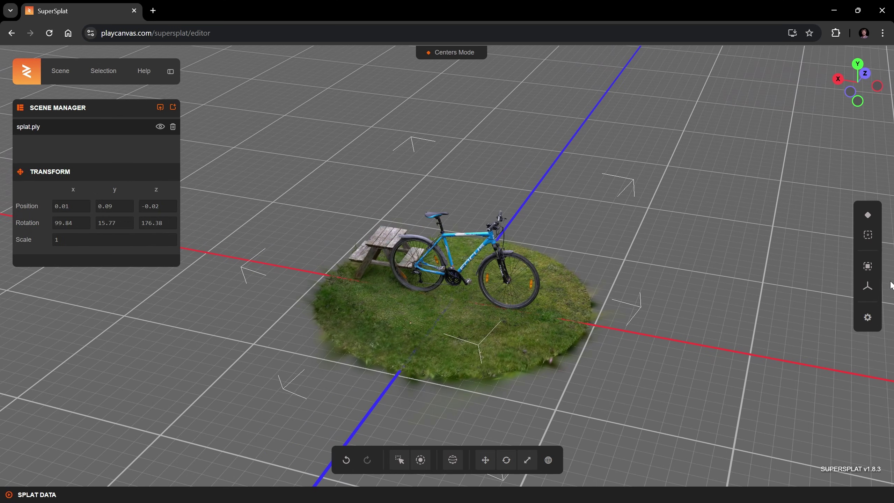
pyautogui.click(870, 267)
pyautogui.moveTo(533, 231); pyautogui.dragTo(277, 220)
pyautogui.scroll(3, 486, 222)
pyautogui.scroll(3, 392, 221)
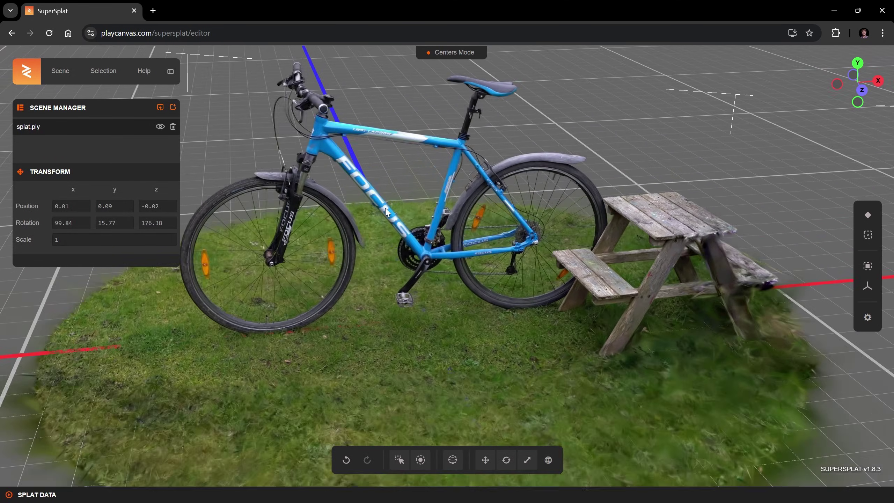
pyautogui.moveTo(392, 221); pyautogui.dragTo(396, 257)
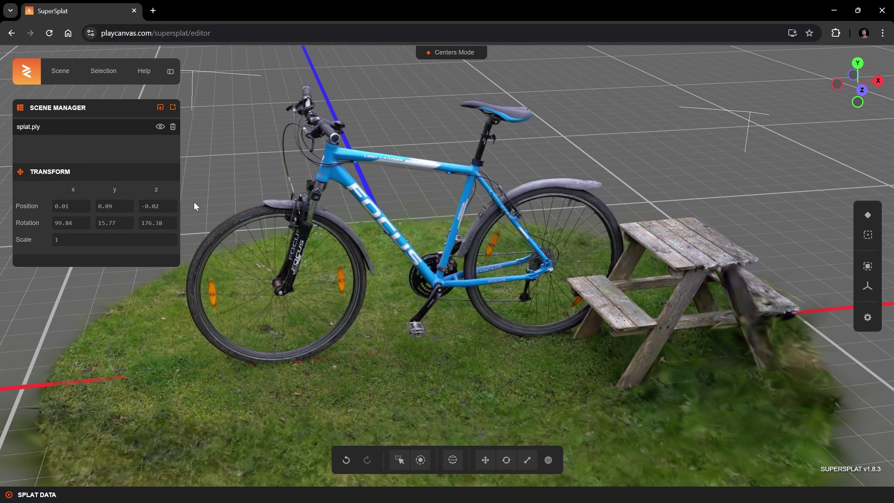